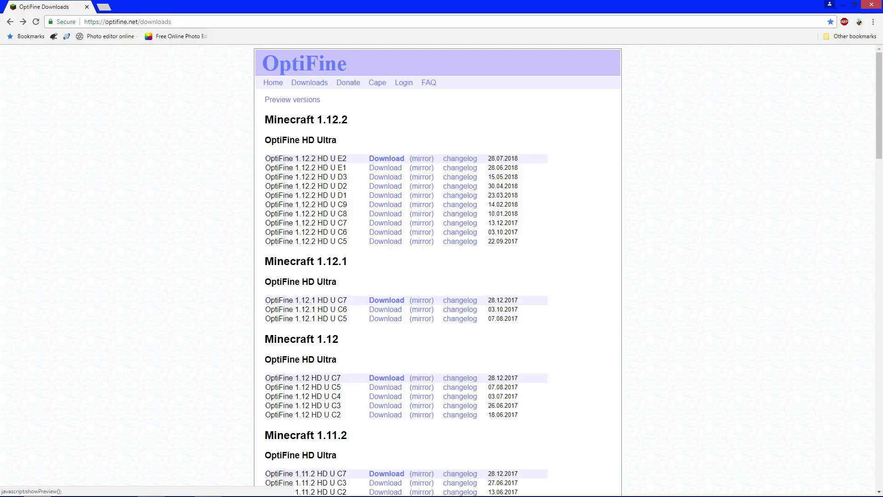
Expand the list of preview versions on the OptiFine downloads page and locate OptiFine 1.13.1 HD U E3 beta4
click(293, 100)
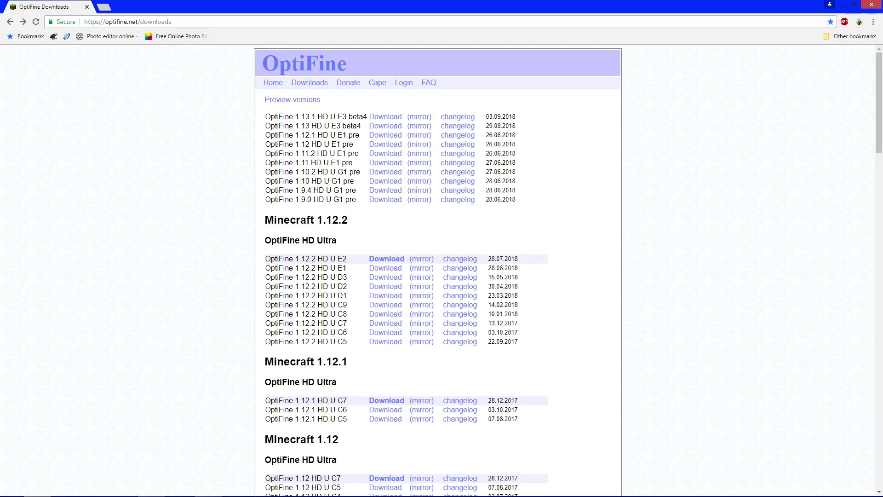
click(292, 100)
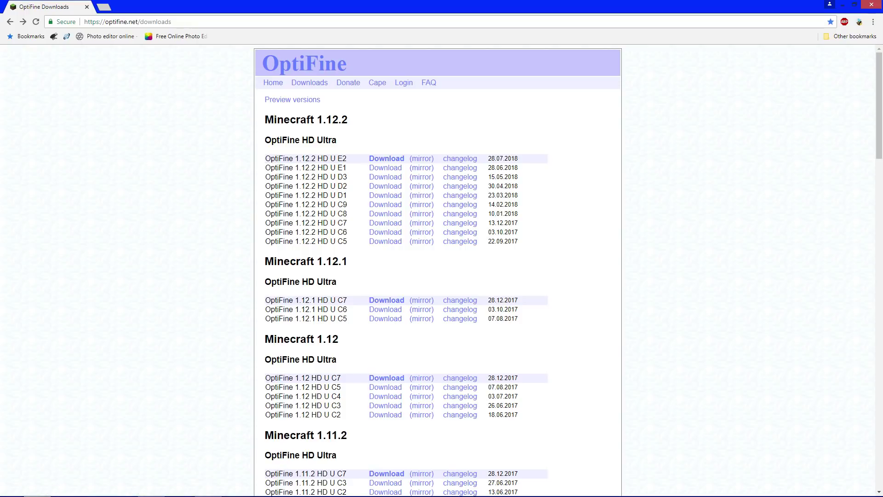
click(292, 100)
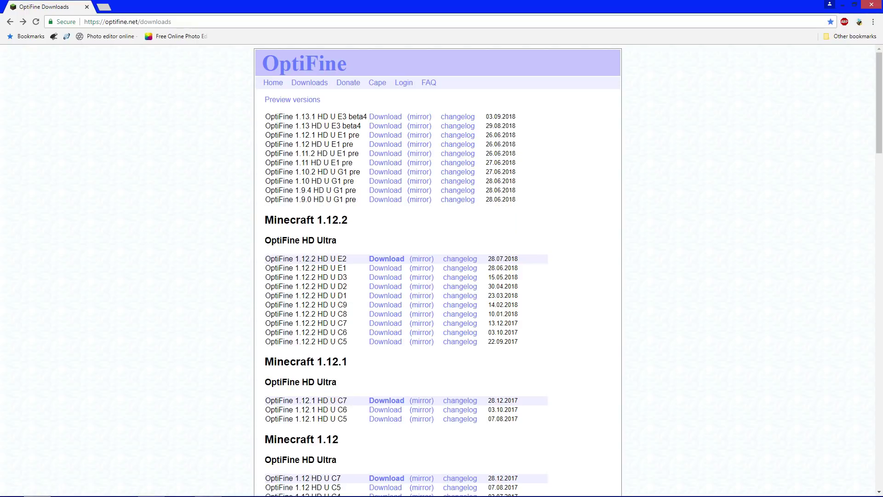
drag(323, 116, 346, 117)
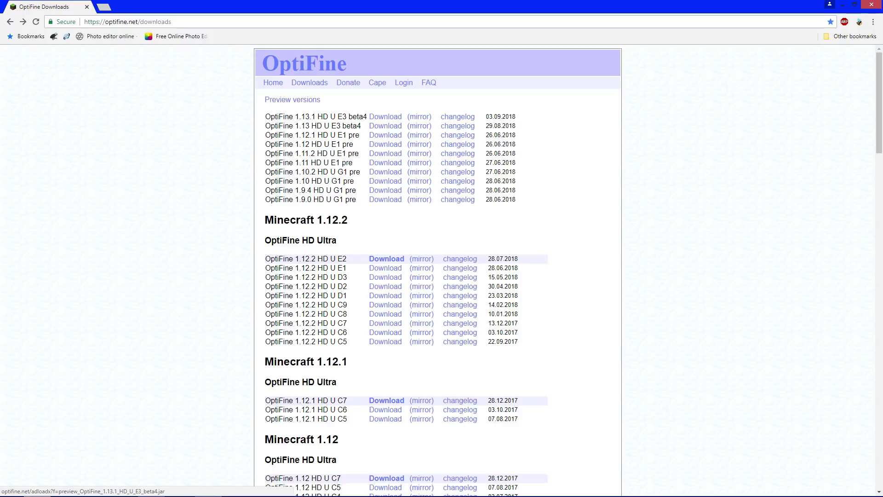
Download preview_OptiFine_1.13.1_HD_U_E3_beta4.jar and keep the file
click(386, 117)
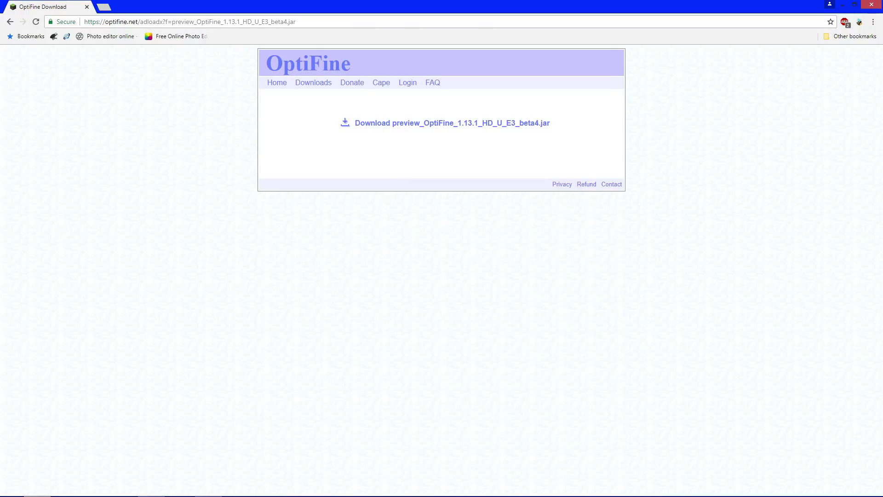
click(452, 123)
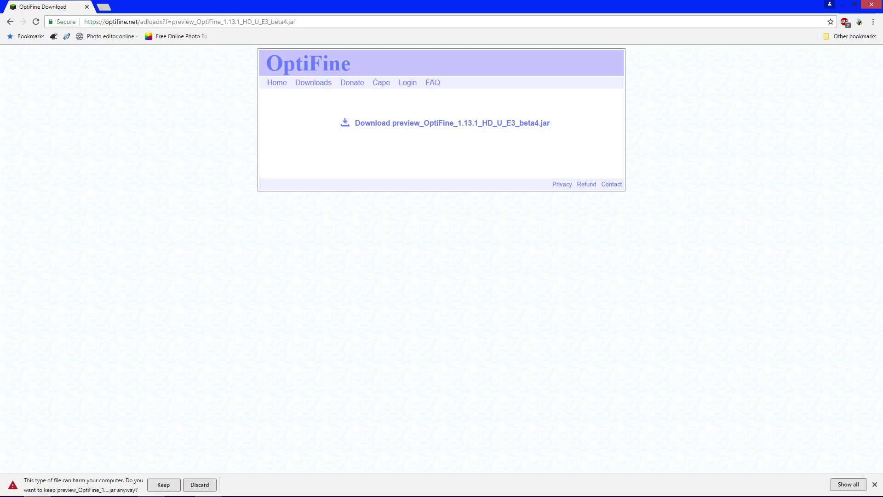
click(166, 484)
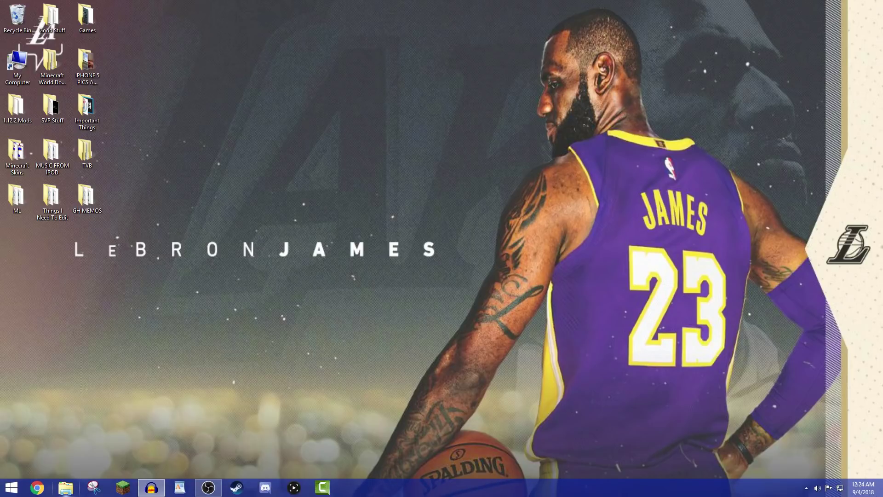
Move the downloaded OptiFine jar from the Downloads folder to the desktop and close the File Explorer window
click(66, 487)
double_click(529, 201)
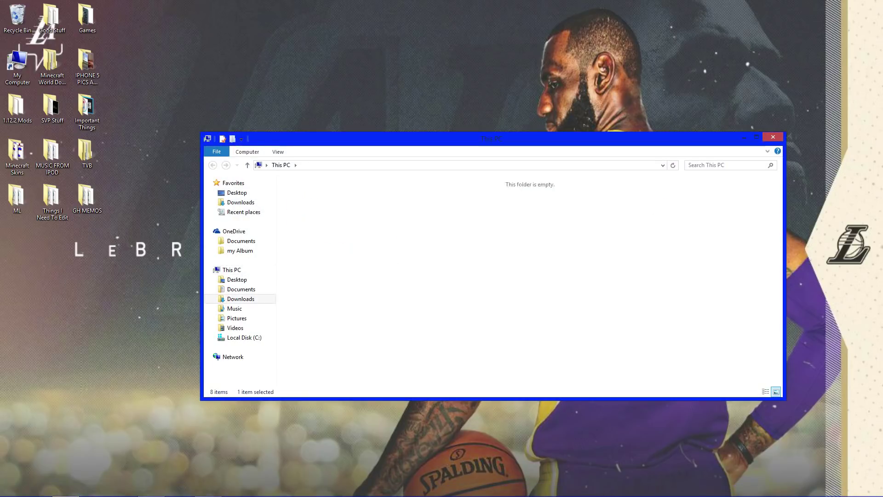
drag(308, 202, 123, 21)
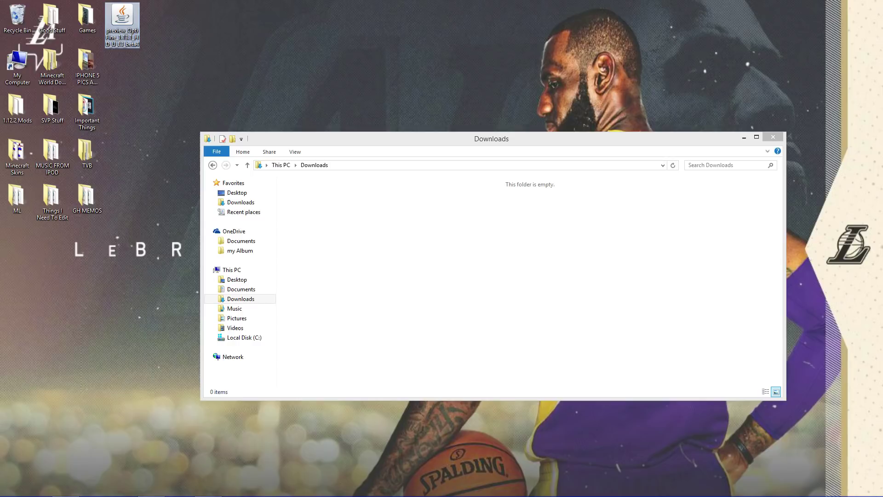
click(773, 137)
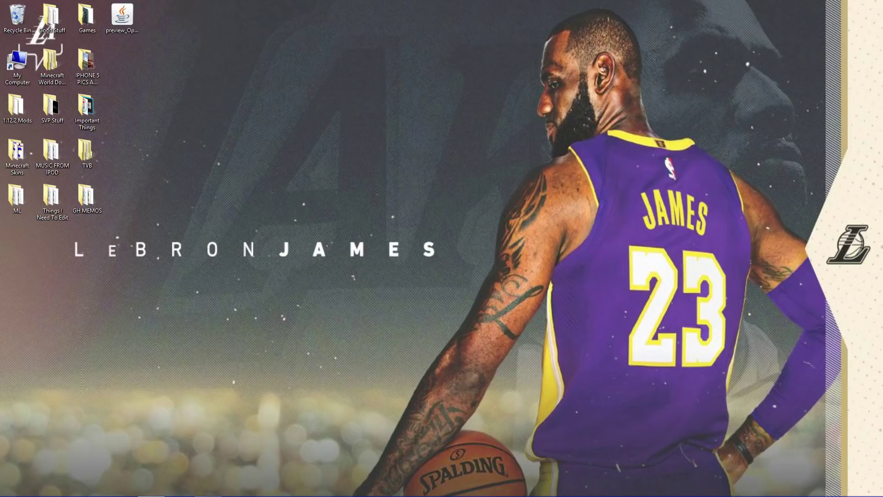
Run the Latest release 1.13.1 profile once from the Minecraft Launcher and quit the game from its title screen
mouse_move(123, 494)
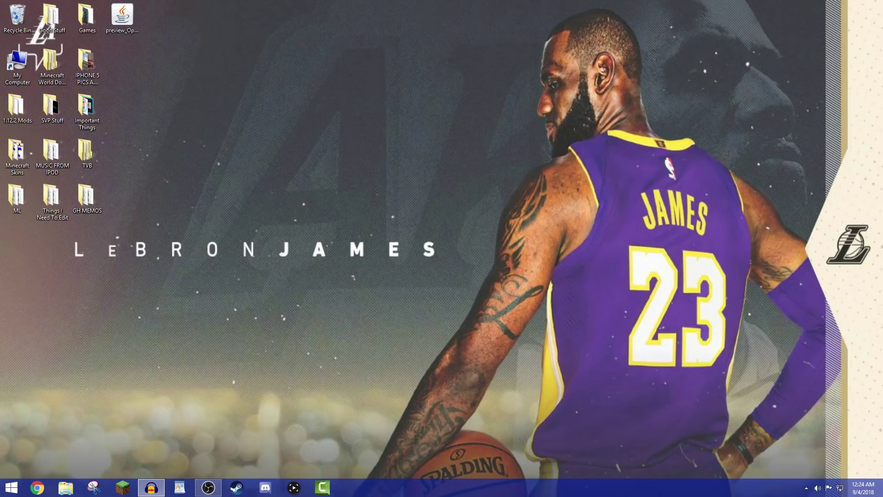
click(123, 488)
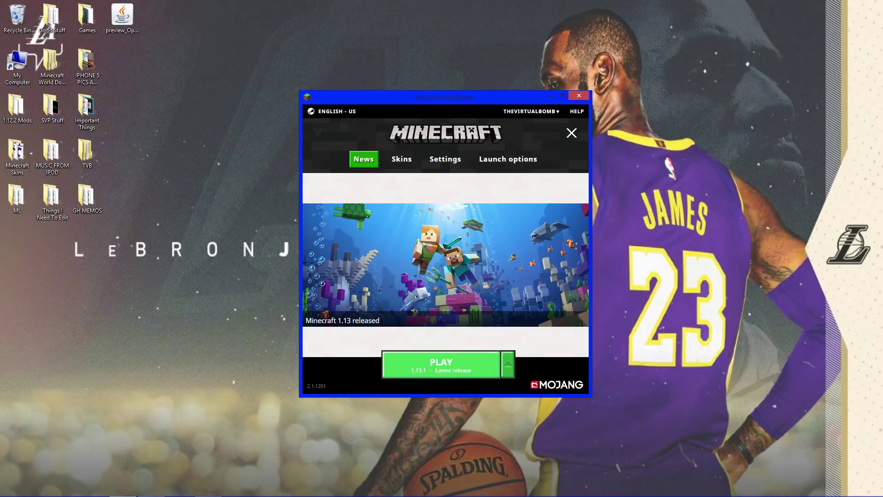
click(508, 365)
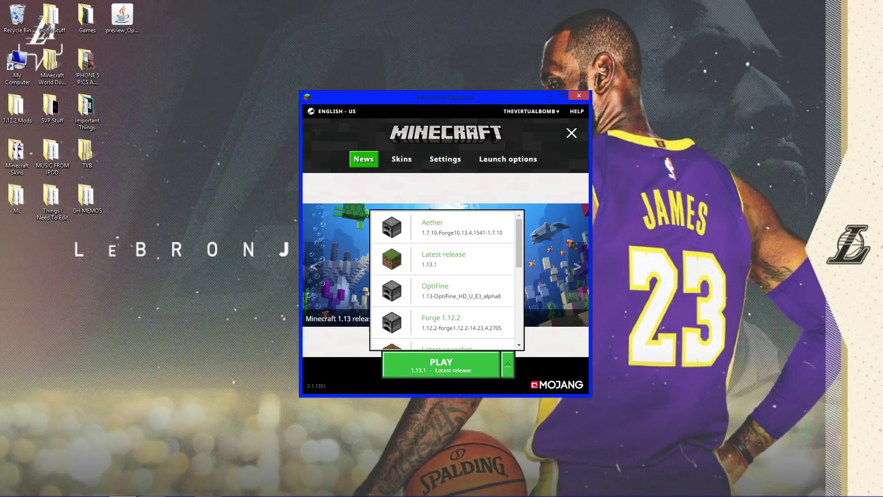
scroll(443, 280, down, 5)
scroll(443, 280, up, 5)
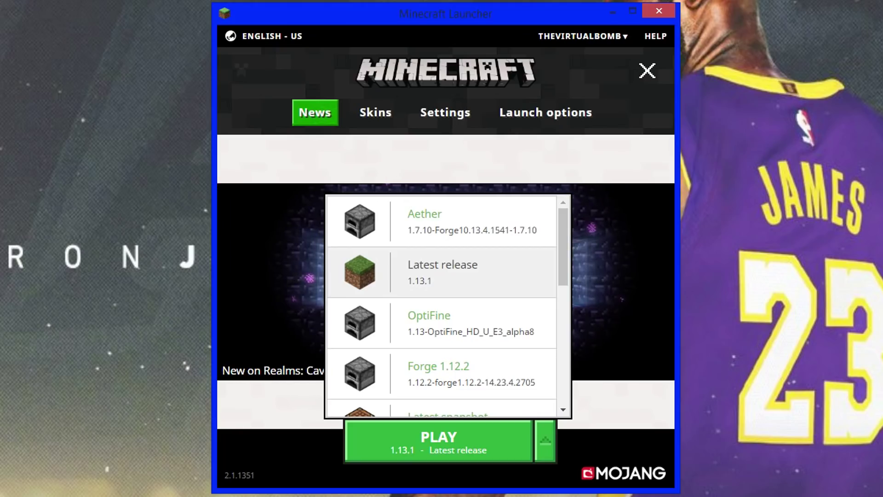
click(443, 272)
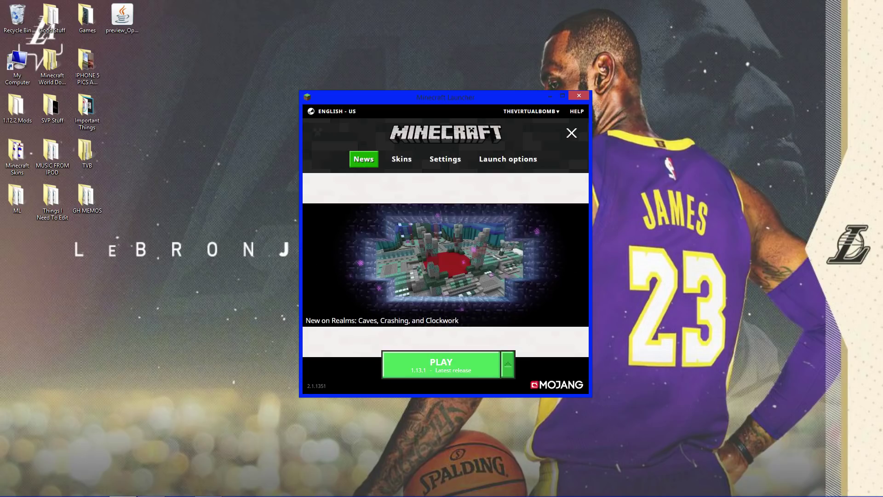
click(441, 364)
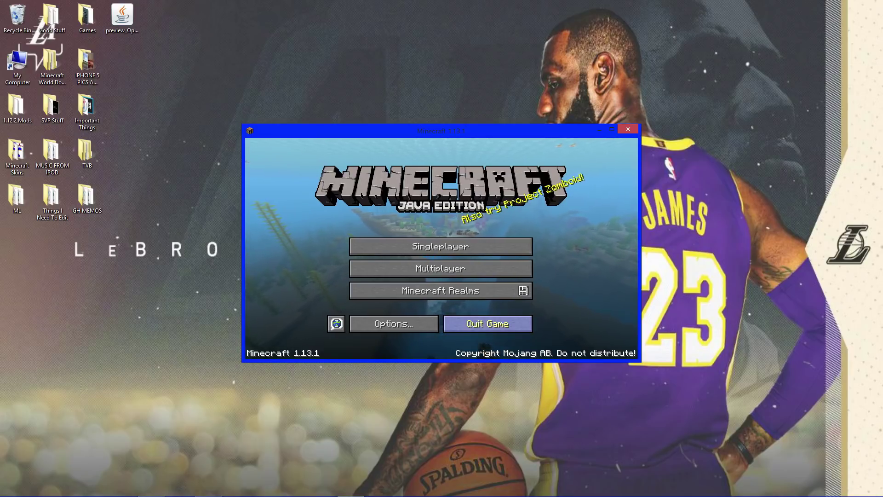
click(488, 323)
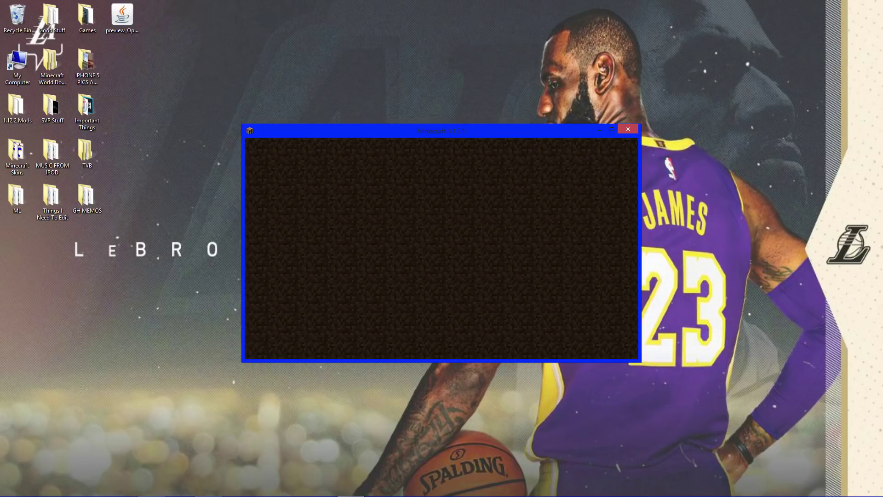
Install OptiFine by opening the desktop jar with Java(TM) Platform SE binary, and move the jar to the Recycle Bin
drag(121, 16, 227, 113)
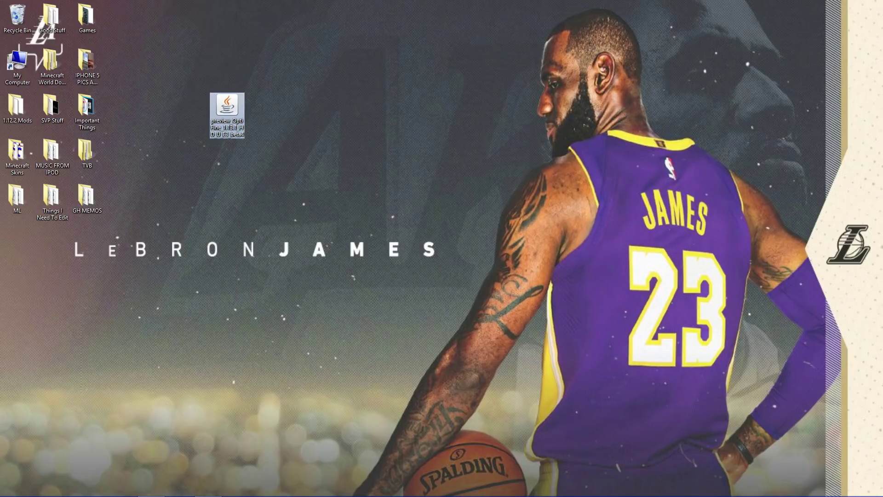
right_click(225, 116)
mouse_move(239, 132)
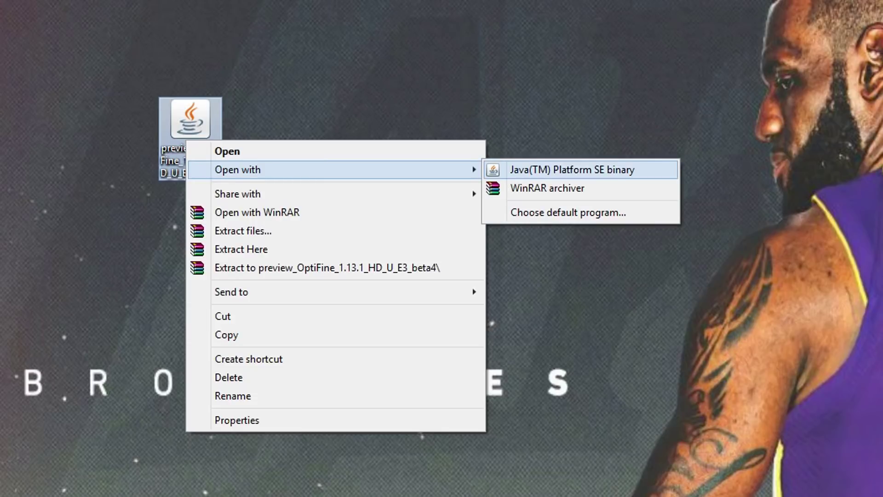
click(570, 170)
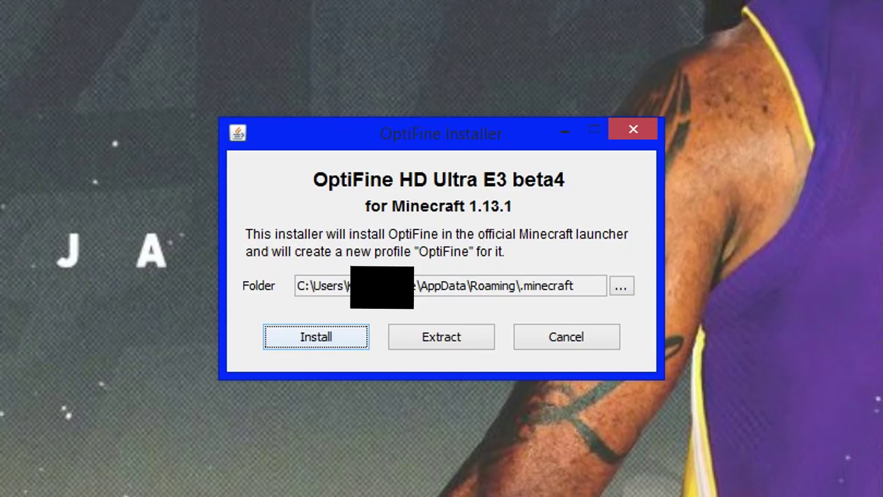
key(Return)
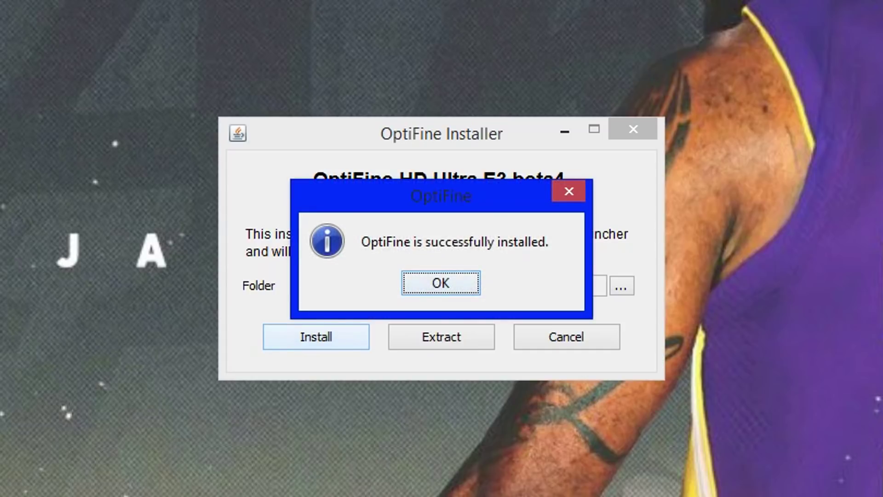
key(Return)
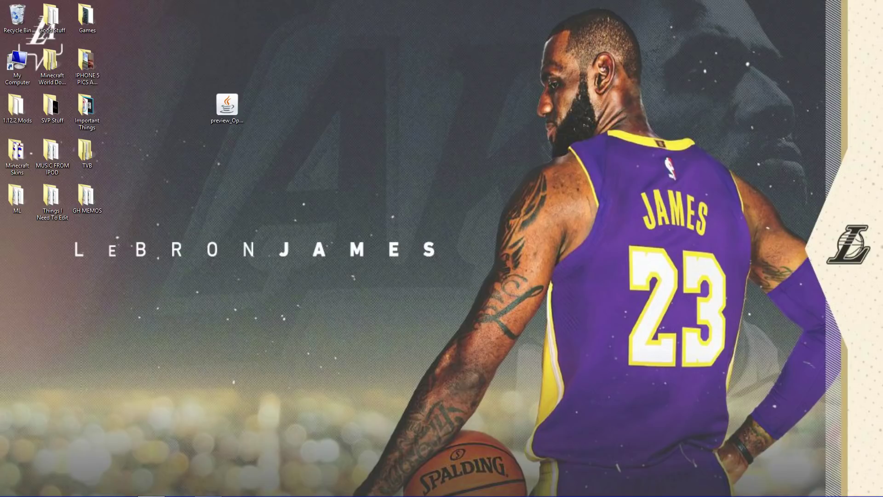
drag(227, 105, 82, 16)
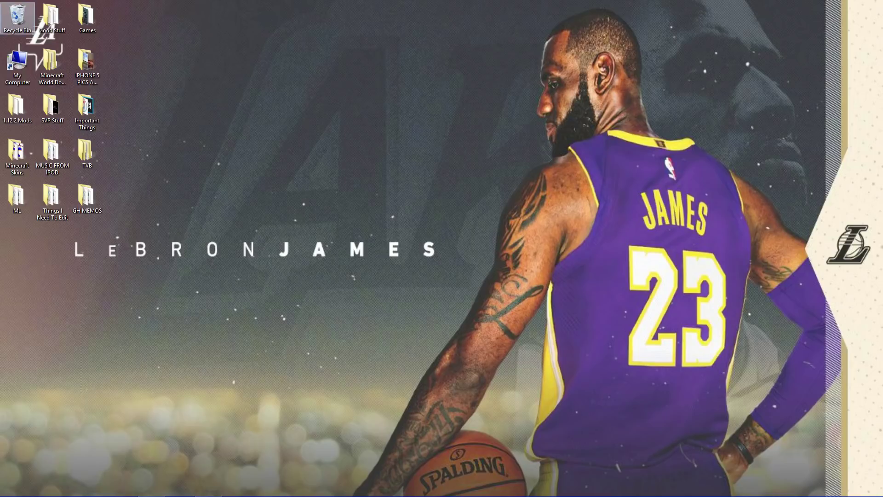
Open the Minecraft Launcher and select the OptiFine profile 1.13.1-OptiFine_HD_U_E3_beta4
mouse_move(179, 494)
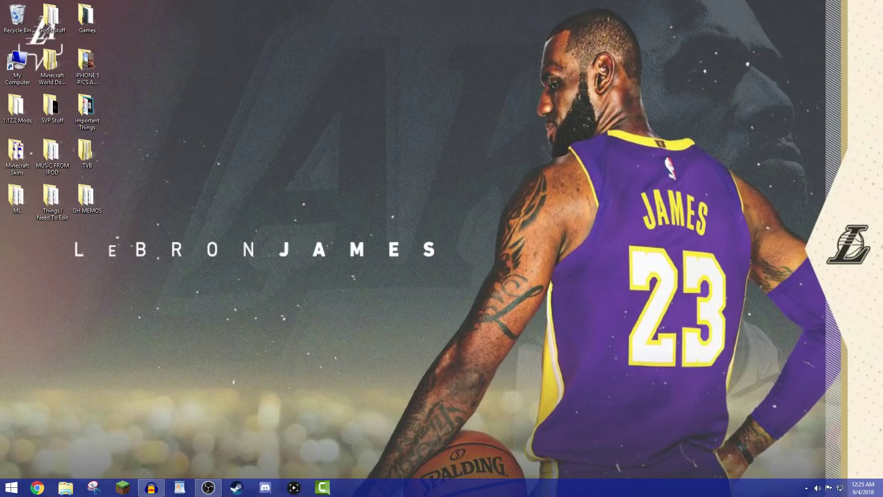
click(122, 487)
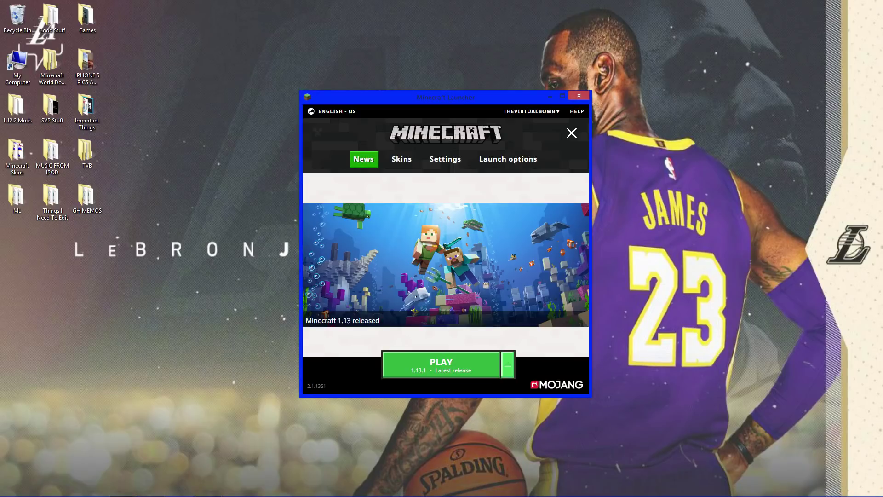
click(508, 365)
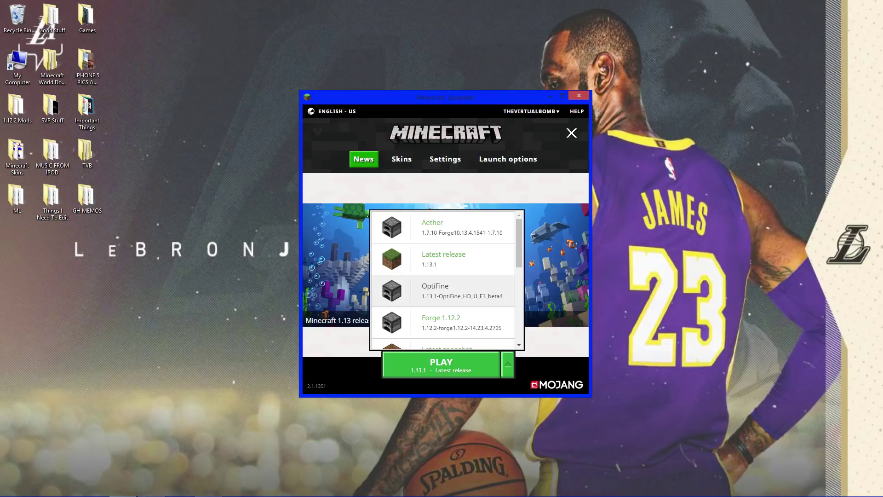
scroll(444, 290, down, 10)
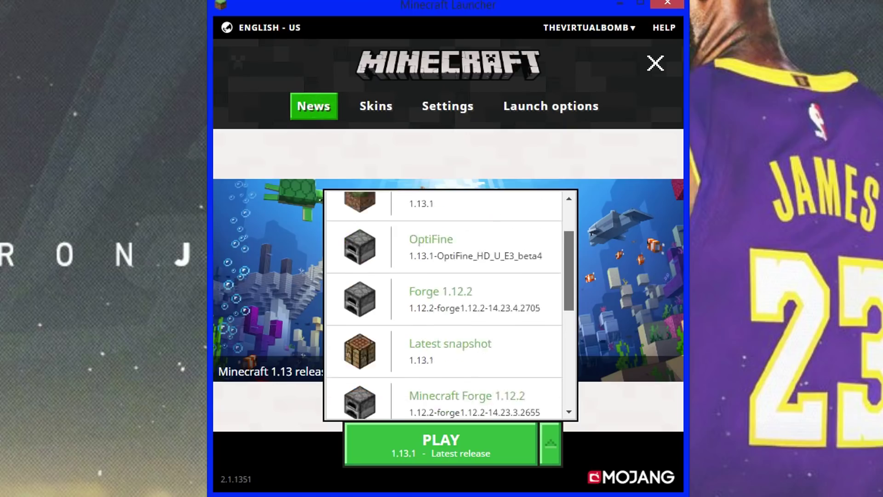
scroll(444, 289, up, 10)
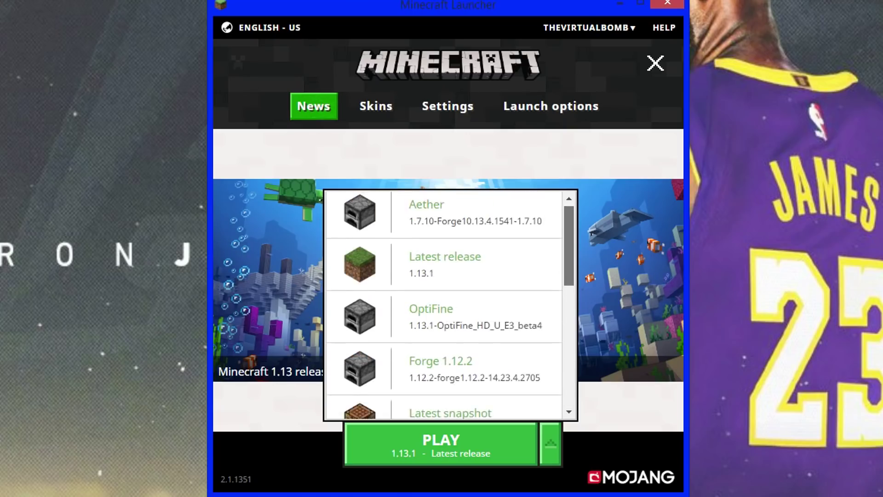
scroll(444, 303, down, 5)
scroll(444, 303, up, 5)
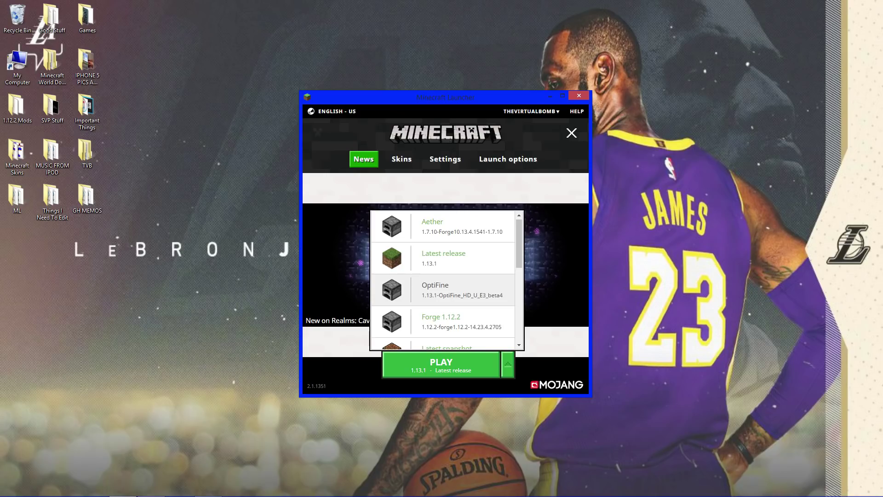
click(441, 320)
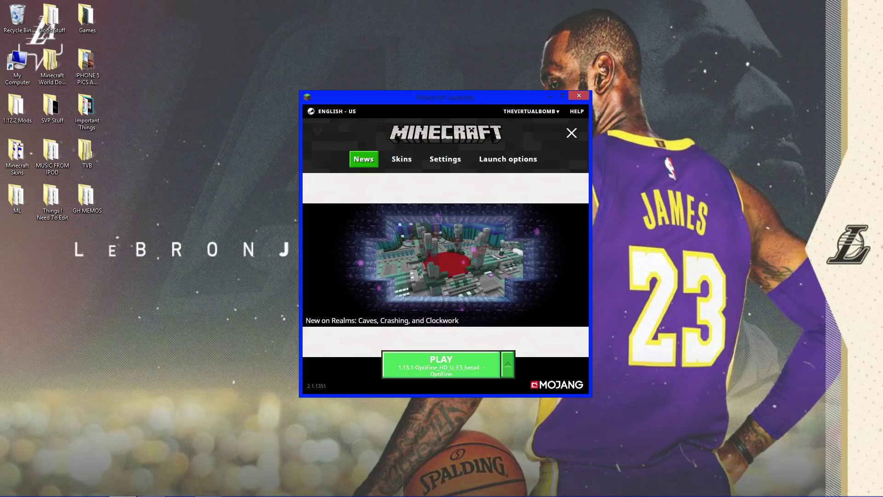
Launch Minecraft with the OptiFine profile and open the game's Video Settings
click(441, 442)
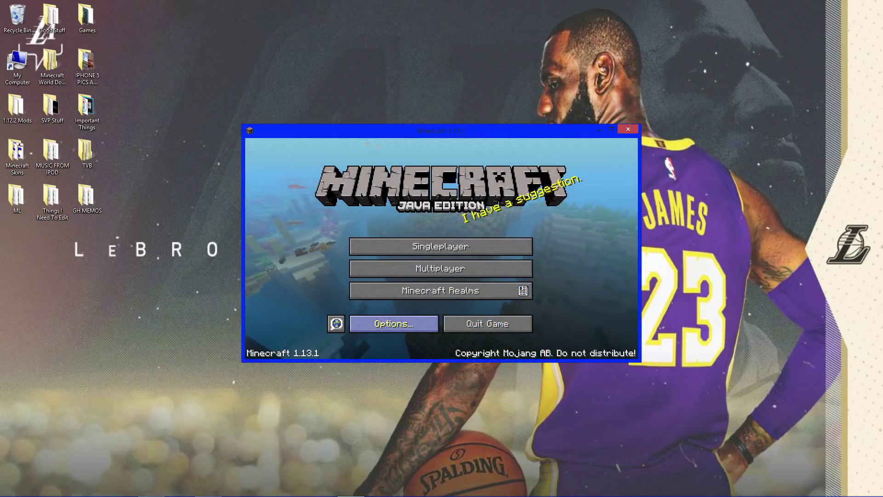
click(393, 324)
click(367, 244)
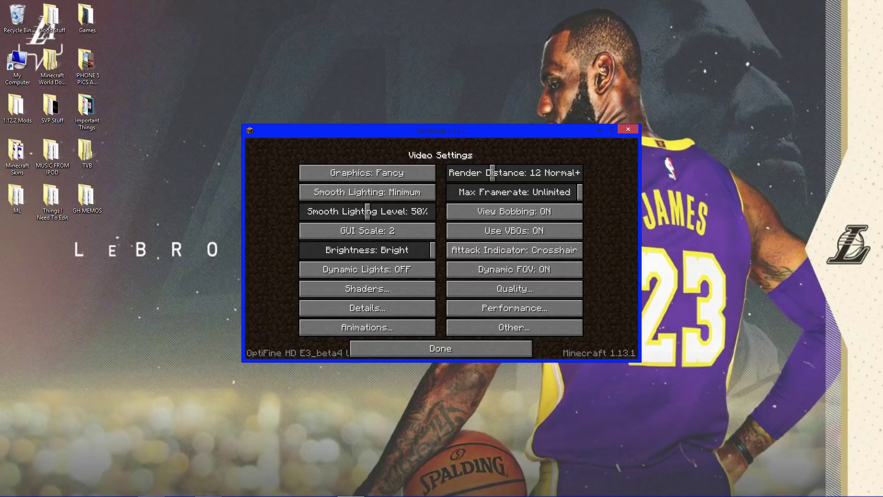